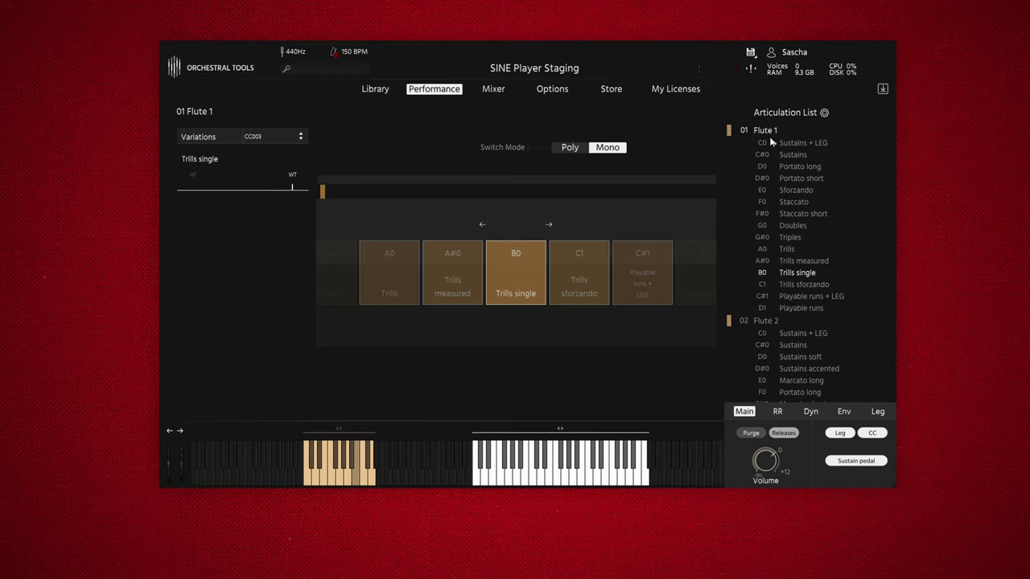
- Browse Flute 2, Flute 3 on Trills single and Alto Flute, then return to Flute 1's Trills single
{"action": "left_click", "coordinate": [775, 322]}
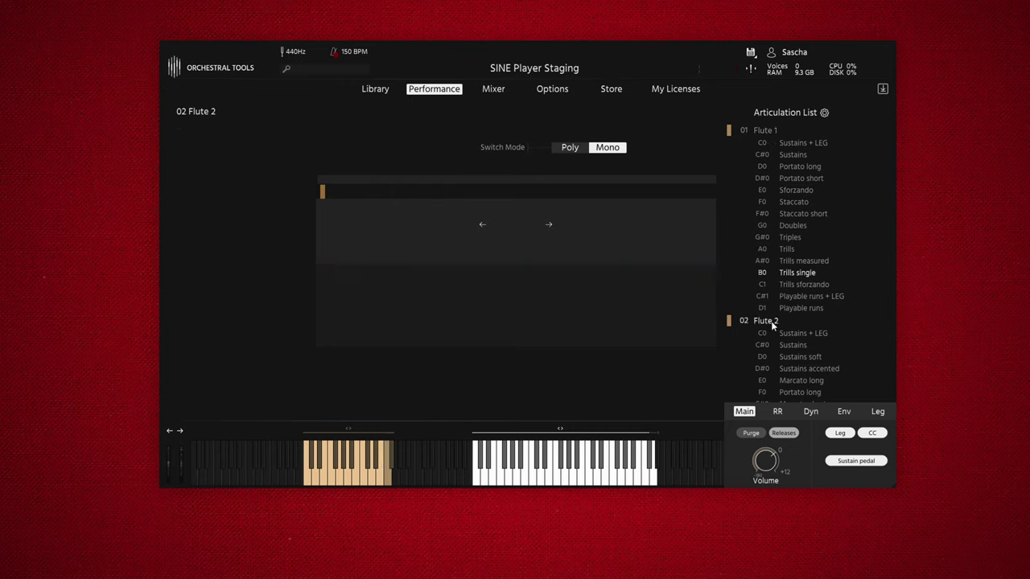
{"action": "scroll", "coordinate": [798, 300], "scroll_direction": "down", "scroll_amount": 3}
{"action": "scroll", "coordinate": [797, 304], "scroll_direction": "down", "scroll_amount": 3}
{"action": "scroll", "coordinate": [796, 304], "scroll_direction": "down", "scroll_amount": 3}
{"action": "left_click", "coordinate": [792, 254]}
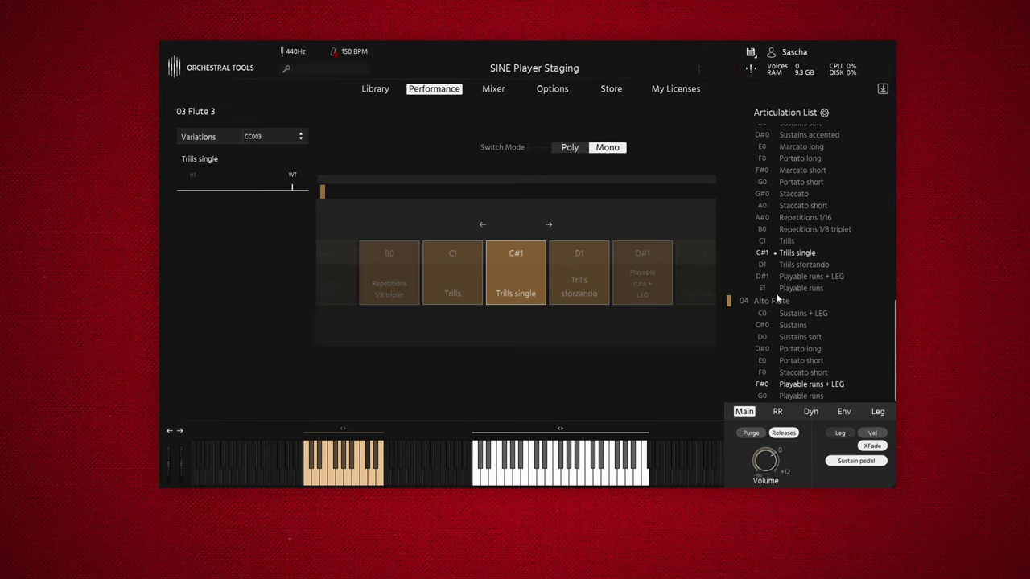
{"action": "left_click", "coordinate": [775, 299]}
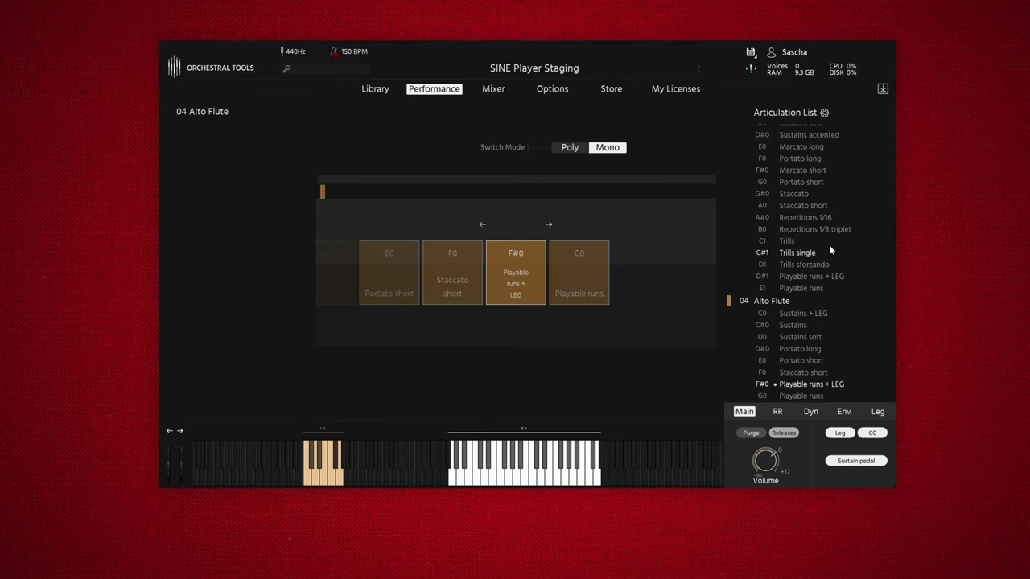
{"action": "scroll", "coordinate": [829, 245], "scroll_direction": "up", "scroll_amount": 10}
{"action": "left_click", "coordinate": [765, 132]}
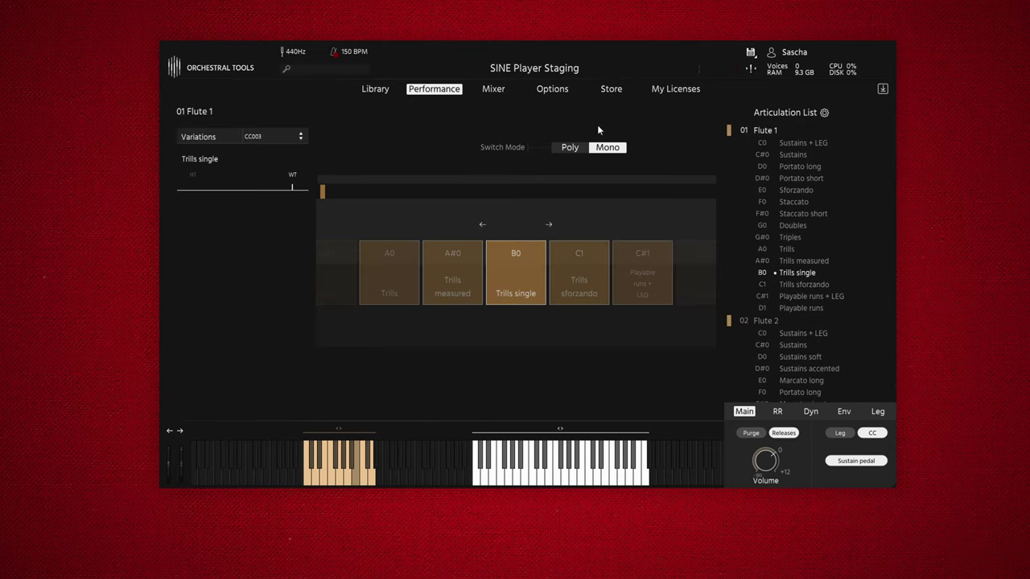
- In the Library browser, expand the Berlin Woodwinds Flutes, Oboes, Clarinets and Bassoons folders
{"action": "left_click", "coordinate": [375, 90]}
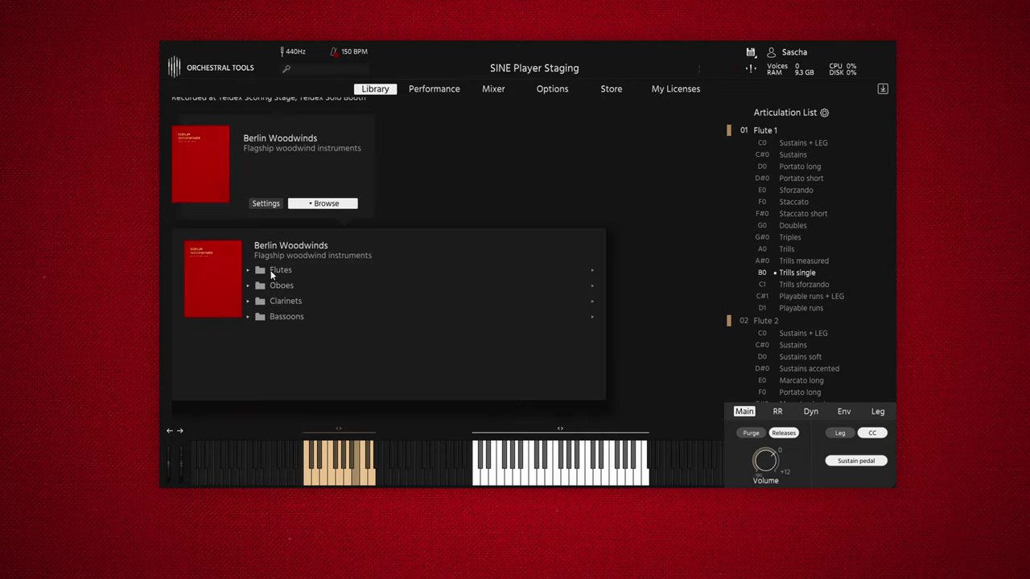
{"action": "left_click", "coordinate": [273, 270]}
{"action": "scroll", "coordinate": [338, 312], "scroll_direction": "down", "scroll_amount": 1}
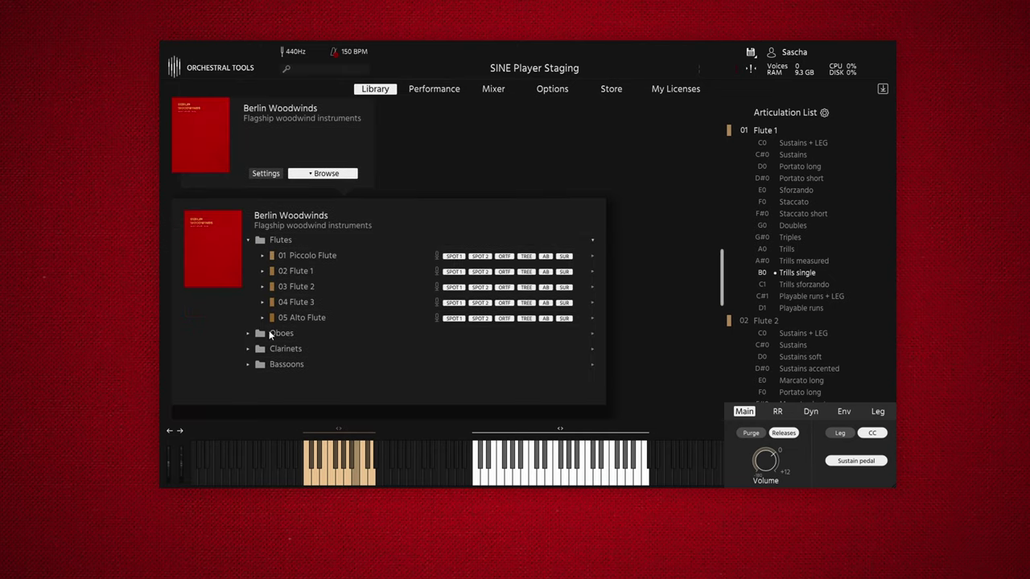
{"action": "left_click", "coordinate": [320, 333]}
{"action": "scroll", "coordinate": [354, 296], "scroll_direction": "down", "scroll_amount": 1}
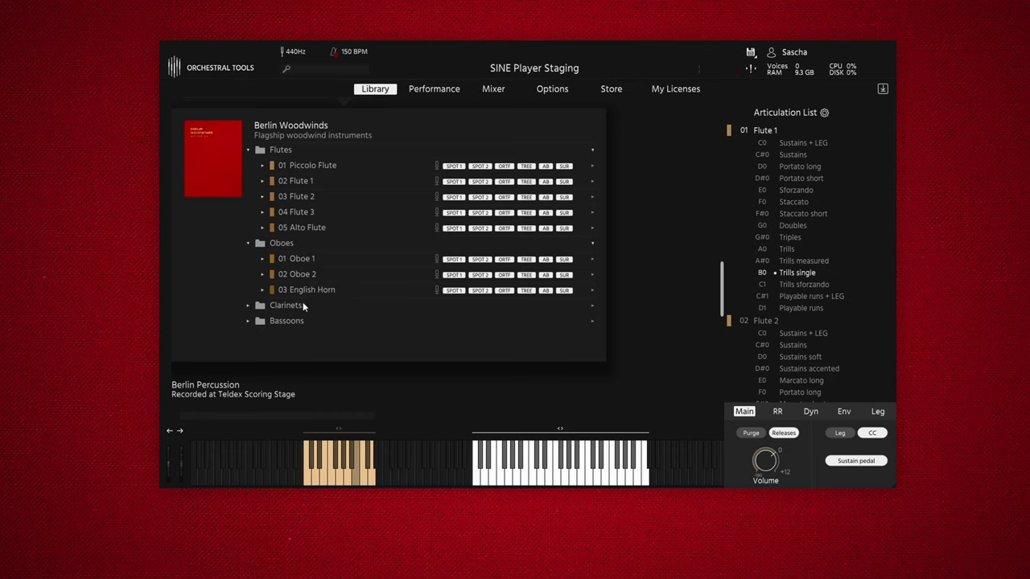
{"action": "left_click", "coordinate": [285, 306]}
{"action": "left_click", "coordinate": [279, 354]}
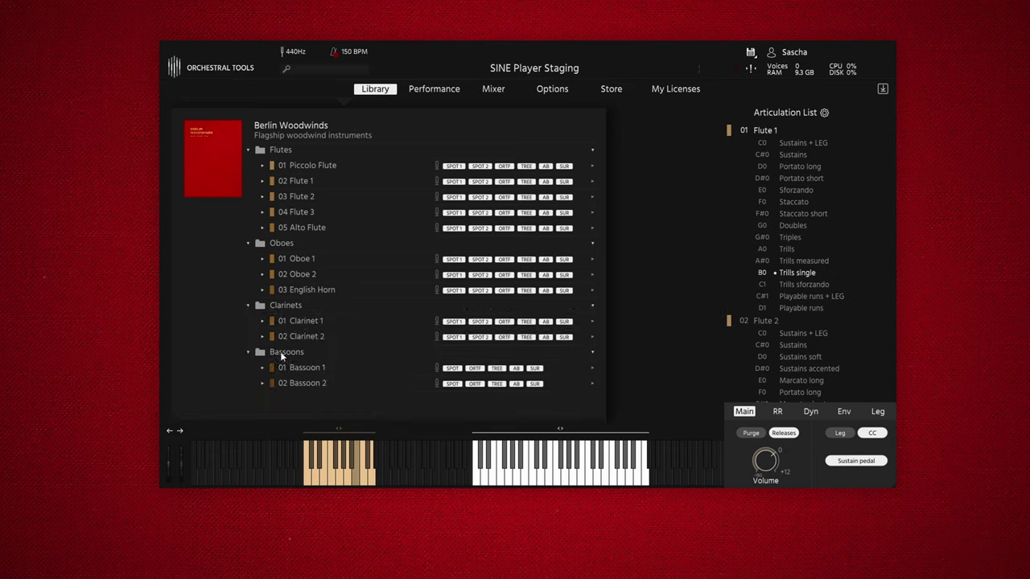
{"action": "scroll", "coordinate": [388, 306], "scroll_direction": "down", "scroll_amount": 1}
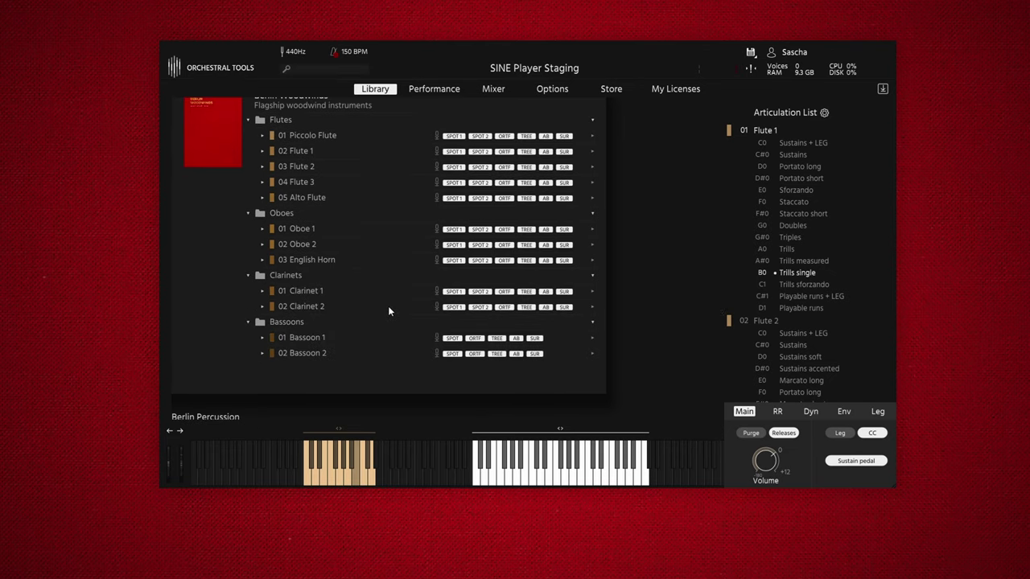
{"action": "scroll", "coordinate": [389, 311], "scroll_direction": "up", "scroll_amount": 1}
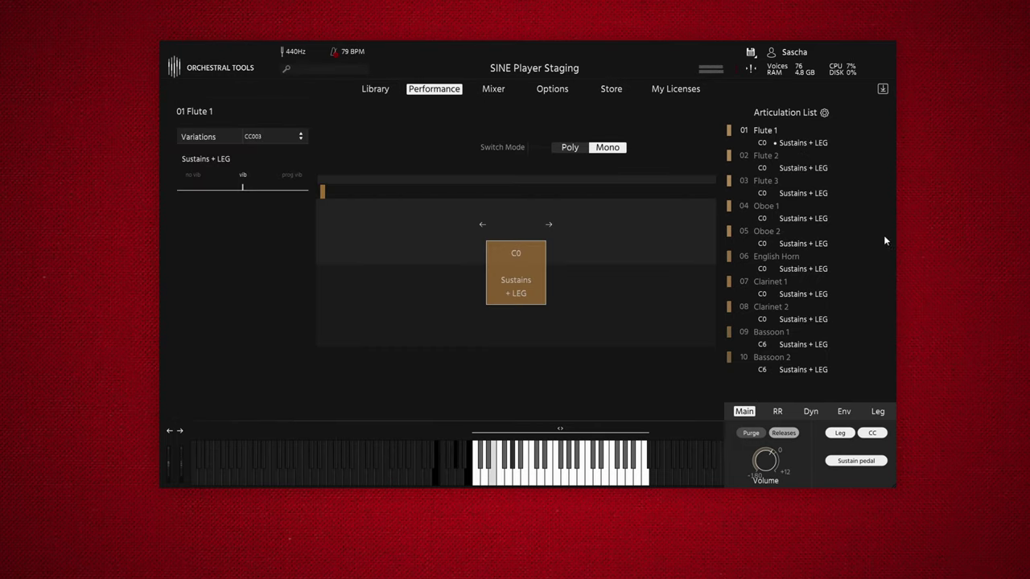
- Audition the woodwind section by selecting Oboe 1, then Clarinet 1, then Flute 1
{"action": "left_click", "coordinate": [768, 207]}
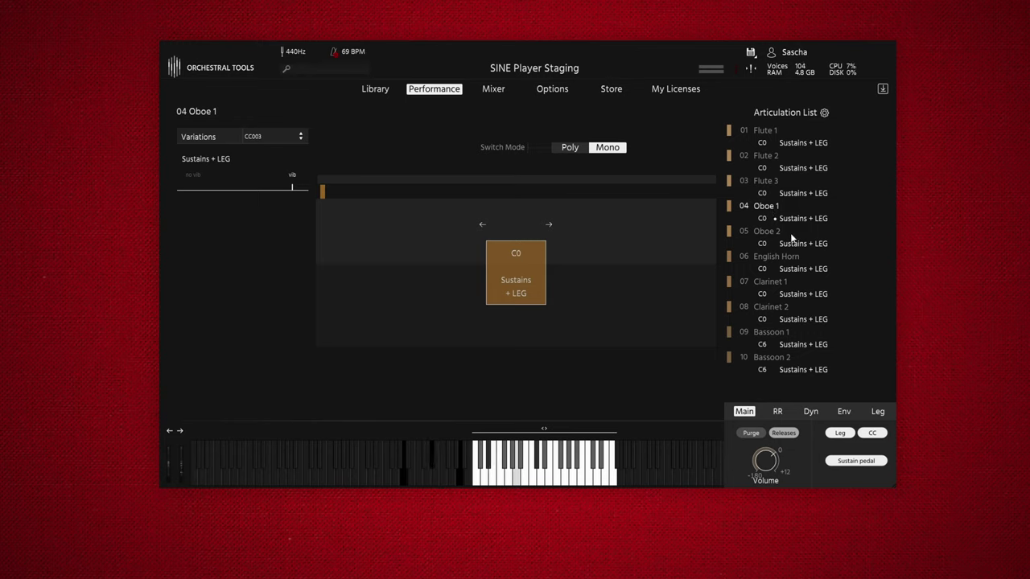
{"action": "left_click", "coordinate": [774, 281]}
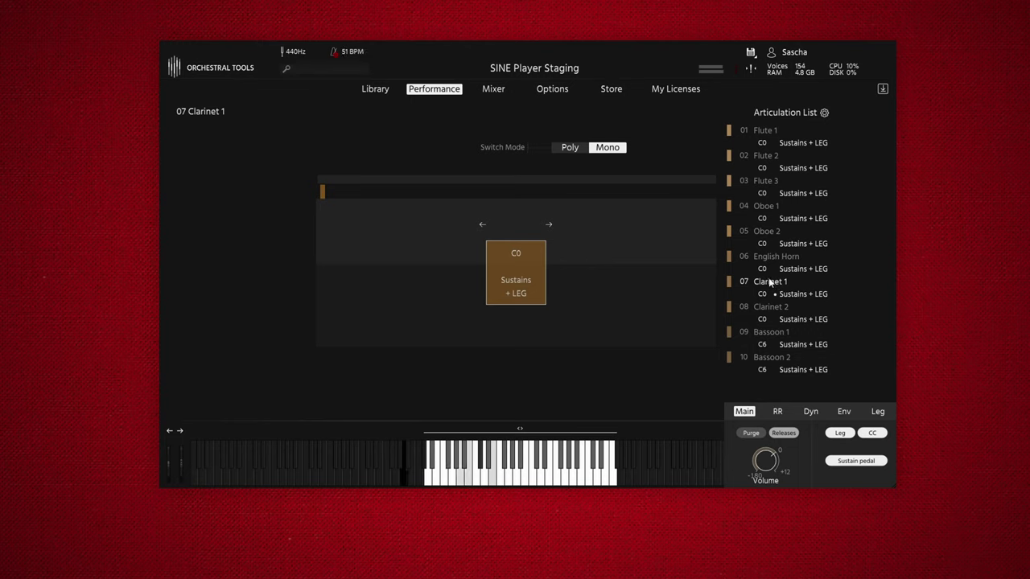
{"action": "left_click", "coordinate": [766, 130]}
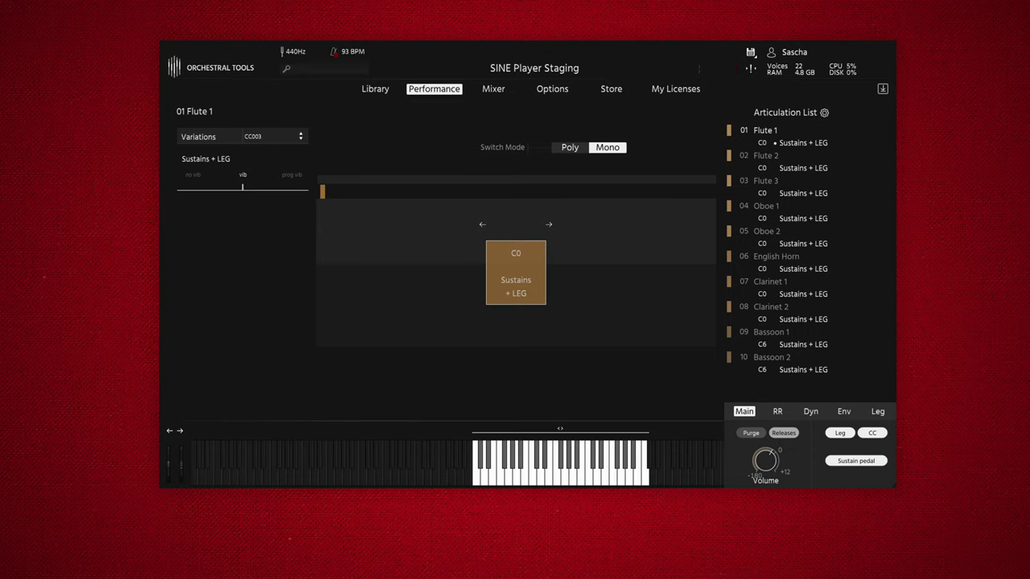
- Show the legato (Leg) settings panel for the instrument
{"action": "left_click", "coordinate": [879, 413]}
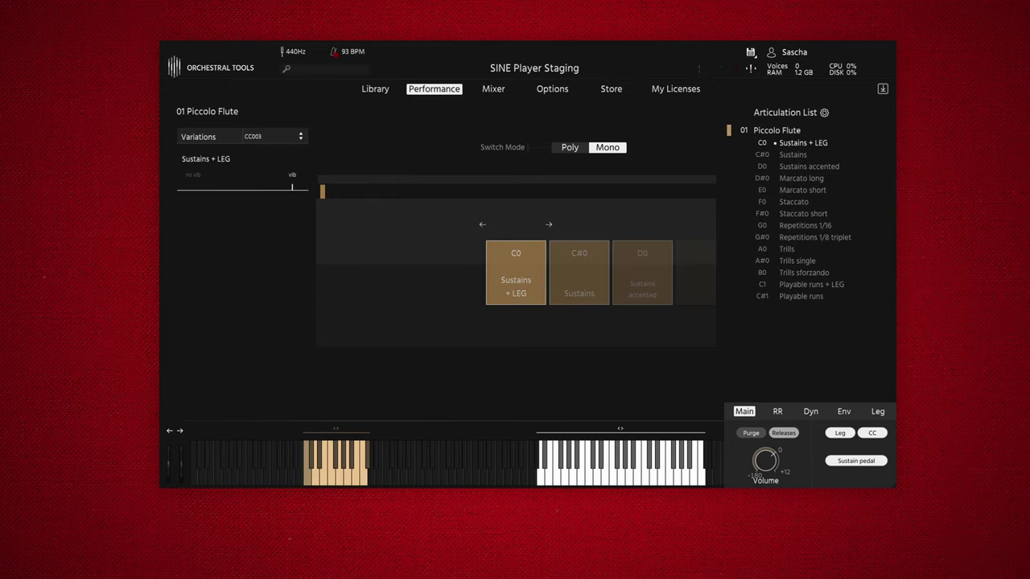
- Show the Piccolo Flute's legato (Leg) settings panel
{"action": "left_click", "coordinate": [877, 413]}
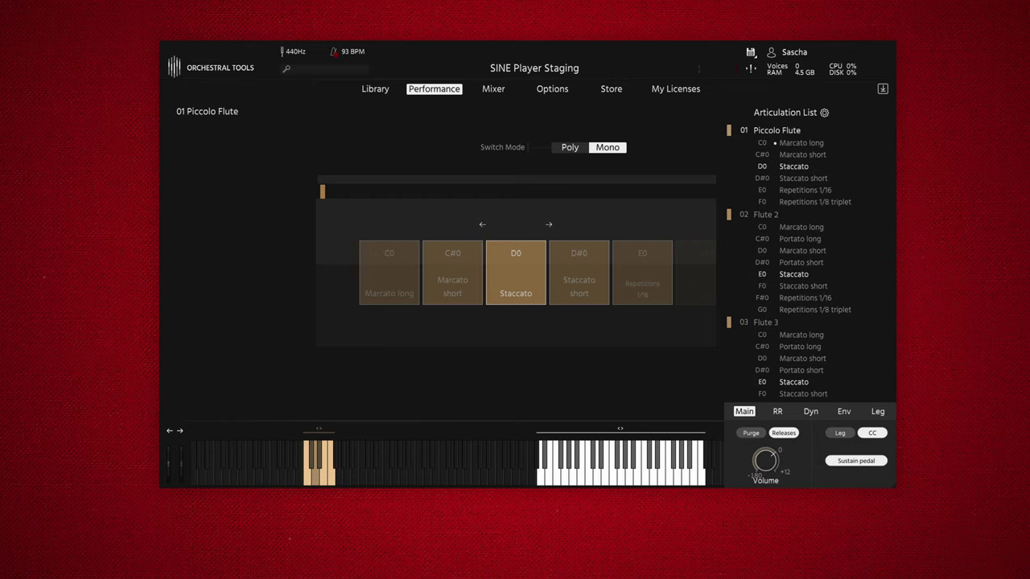
- Select Oboe 1 and compare Portato long and Portato short, ending on Portato long
{"action": "scroll", "coordinate": [841, 276], "scroll_direction": "down", "scroll_amount": 3}
{"action": "scroll", "coordinate": [841, 276], "scroll_direction": "down", "scroll_amount": 2}
{"action": "left_click", "coordinate": [766, 252]}
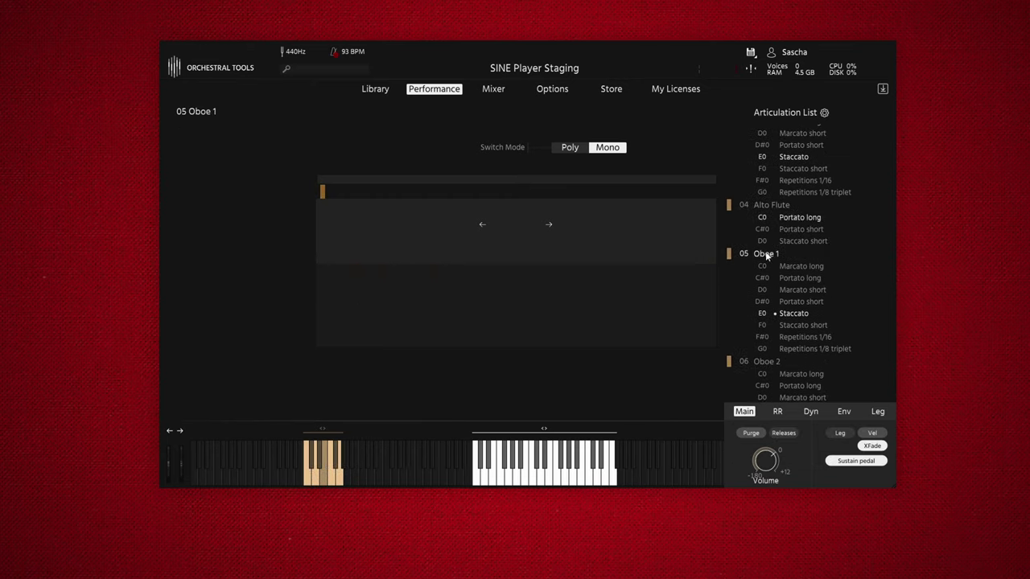
{"action": "left_click", "coordinate": [812, 278]}
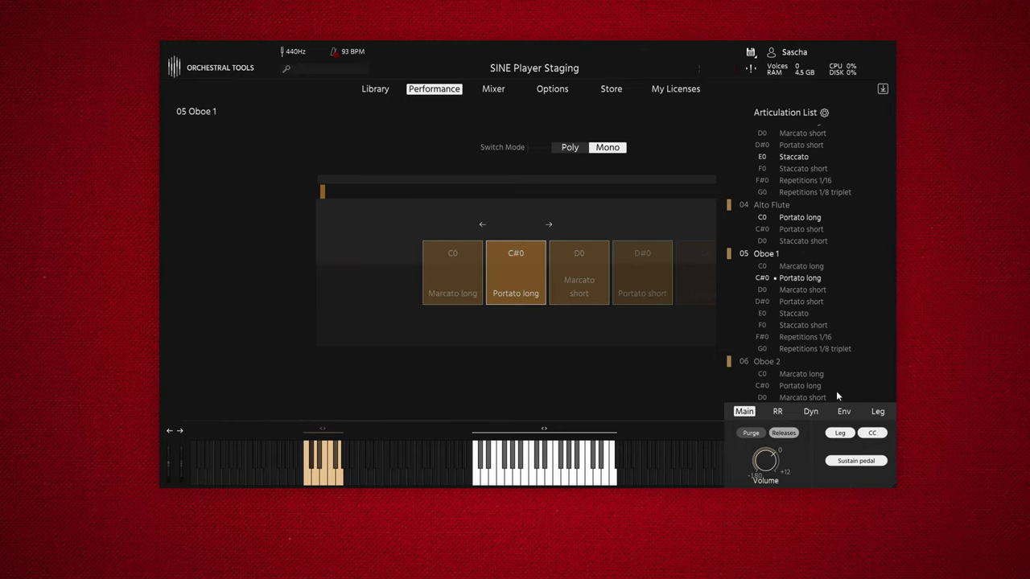
{"action": "left_click", "coordinate": [815, 302]}
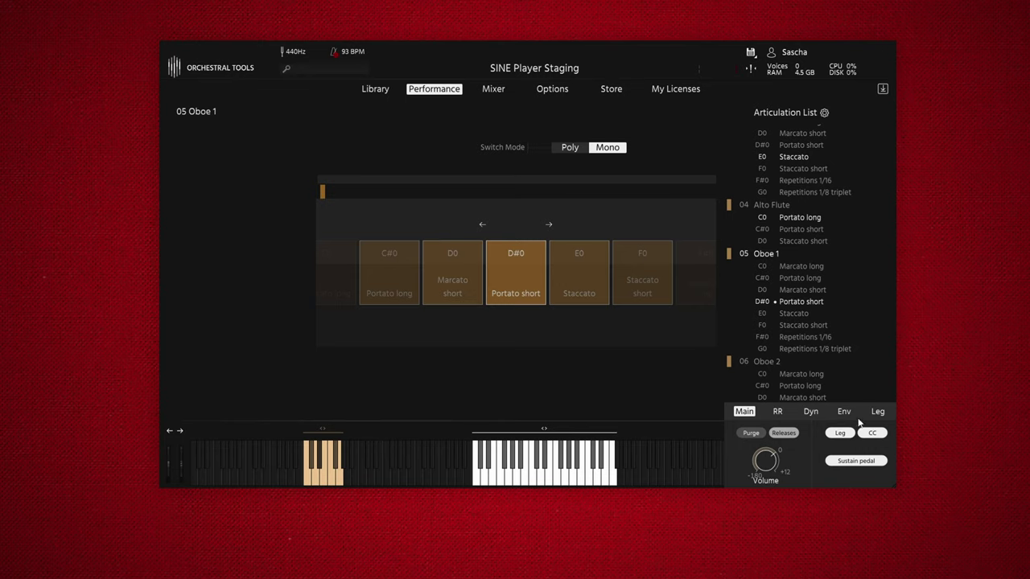
{"action": "left_click", "coordinate": [805, 279]}
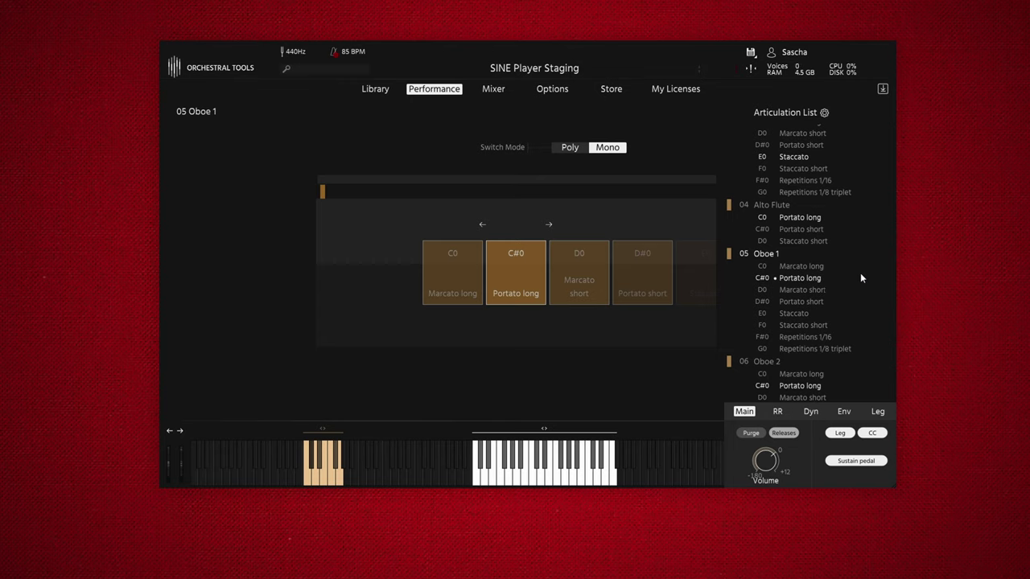
- Select Flute 2 in the Articulation List
{"action": "scroll", "coordinate": [858, 276], "scroll_direction": "up", "scroll_amount": 3}
{"action": "scroll", "coordinate": [858, 276], "scroll_direction": "up", "scroll_amount": 3}
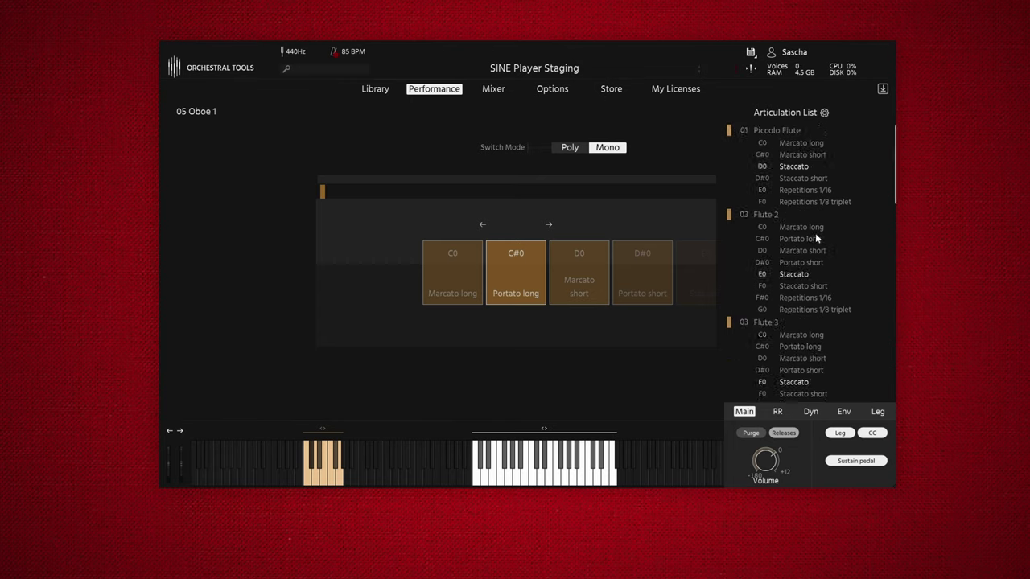
{"action": "left_click", "coordinate": [764, 214]}
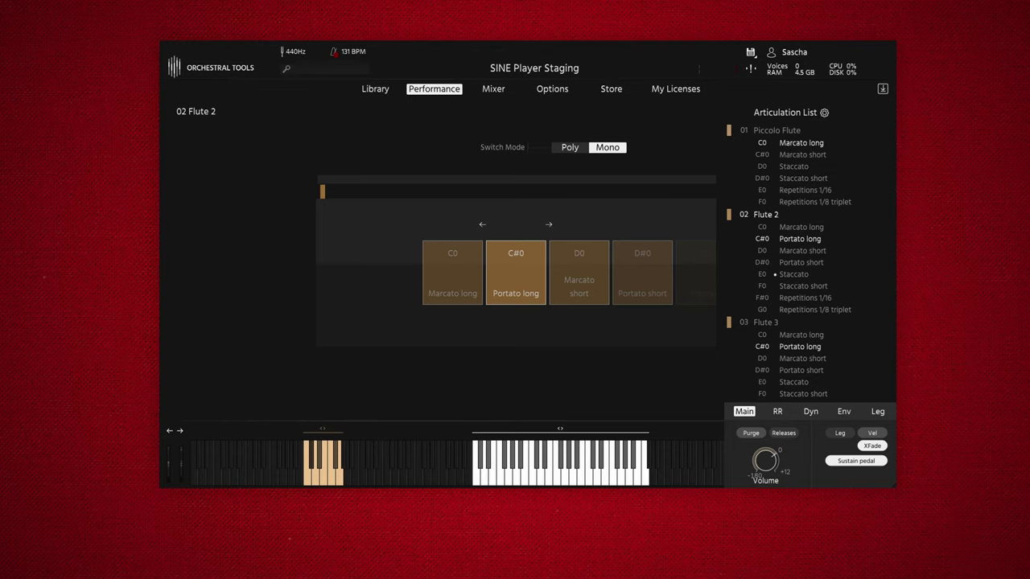
- Return to Oboe 1 and switch it to Repetitions 1/16
{"action": "scroll", "coordinate": [863, 275], "scroll_direction": "down", "scroll_amount": 3}
{"action": "scroll", "coordinate": [862, 274], "scroll_direction": "down", "scroll_amount": 3}
{"action": "left_click", "coordinate": [767, 252]}
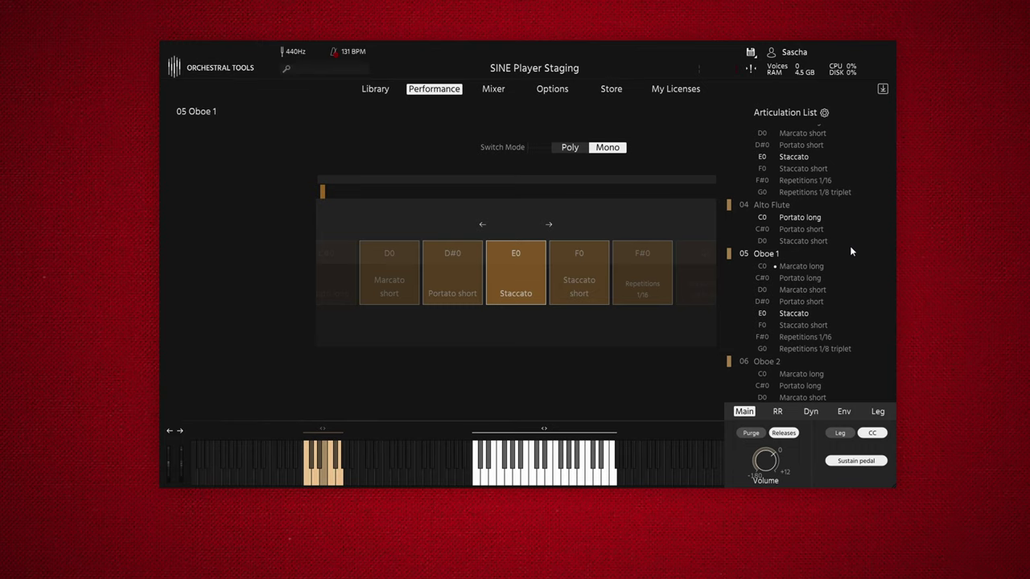
{"action": "left_click", "coordinate": [803, 337]}
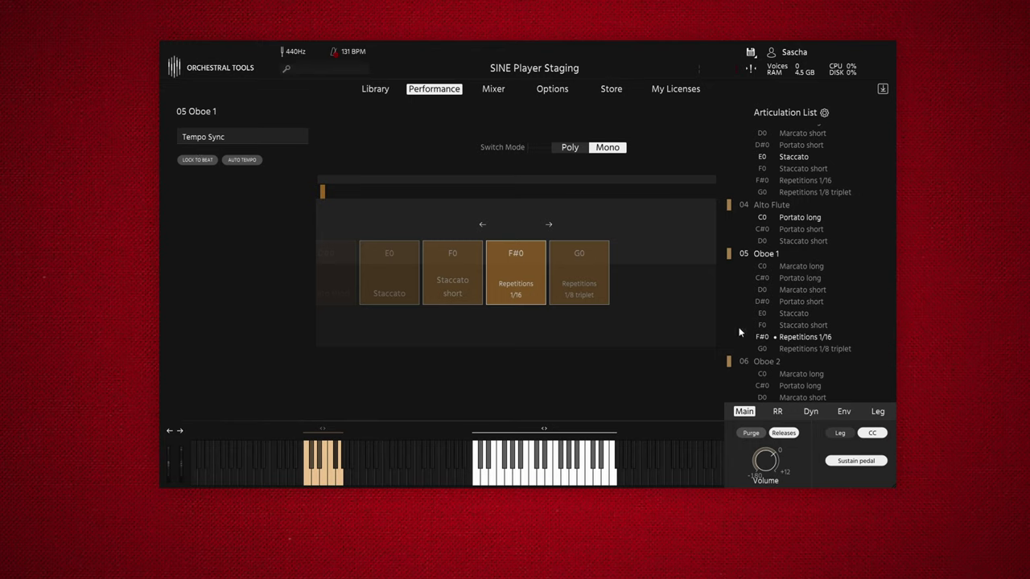
- Compare Oboe 1's Repetitions 1/8 triplet and 1/16, then audition Flute 1, Flute 2 and Oboe 1 trills
{"action": "left_click", "coordinate": [791, 349]}
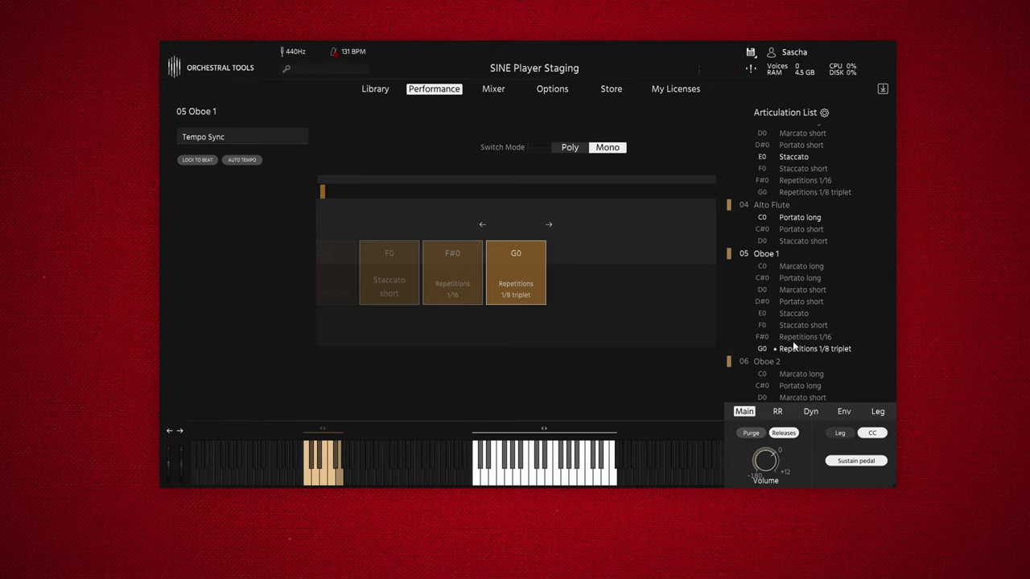
{"action": "left_click", "coordinate": [794, 340]}
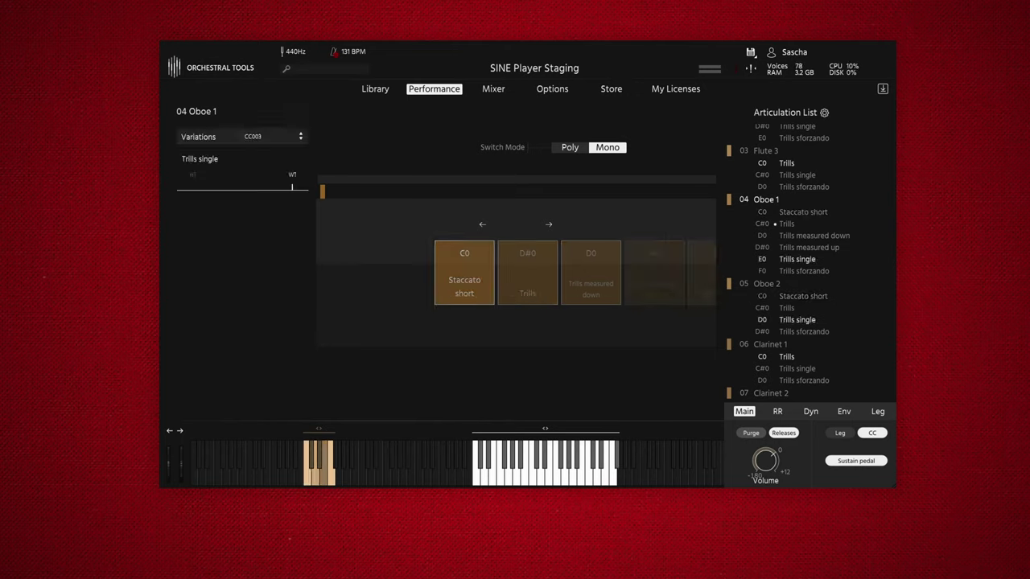
{"action": "scroll", "coordinate": [853, 212], "scroll_direction": "up", "scroll_amount": 3}
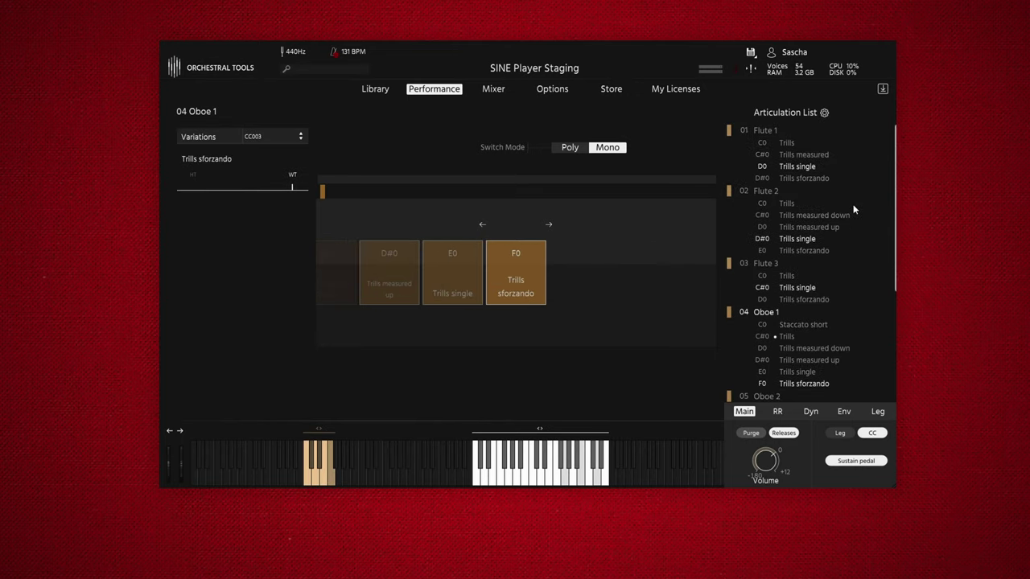
{"action": "left_click", "coordinate": [792, 148]}
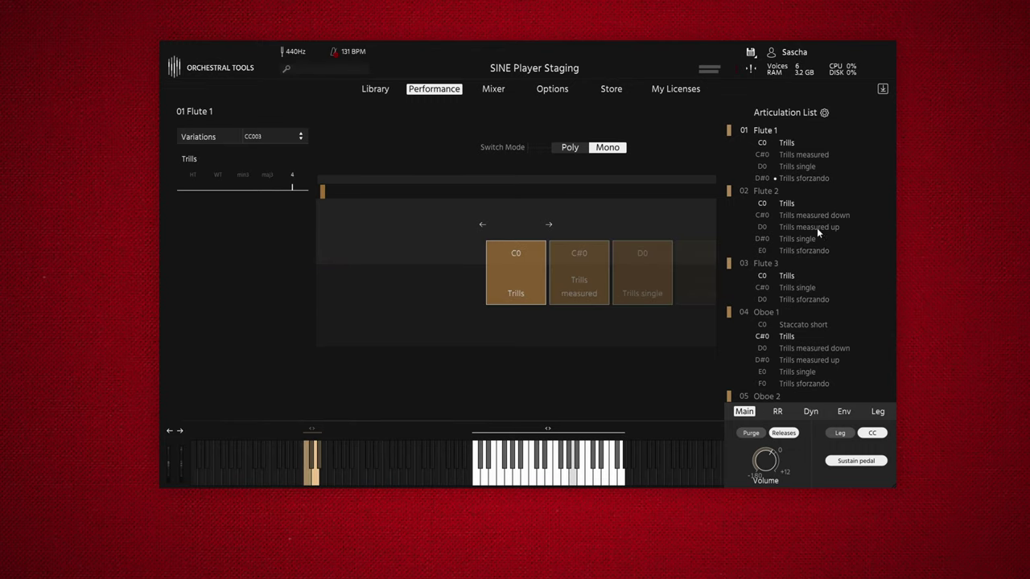
{"action": "left_click", "coordinate": [763, 192]}
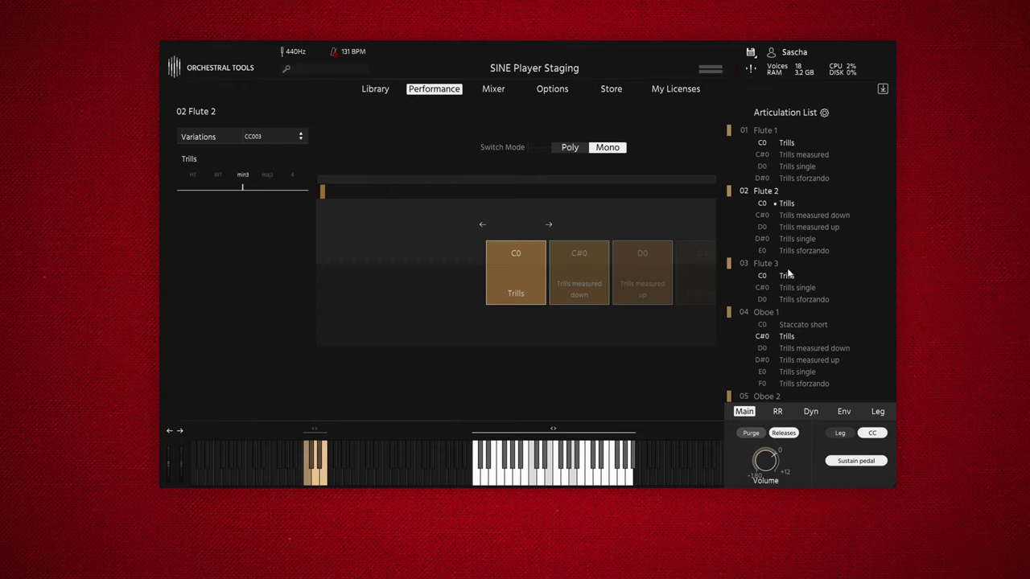
{"action": "left_click", "coordinate": [766, 313]}
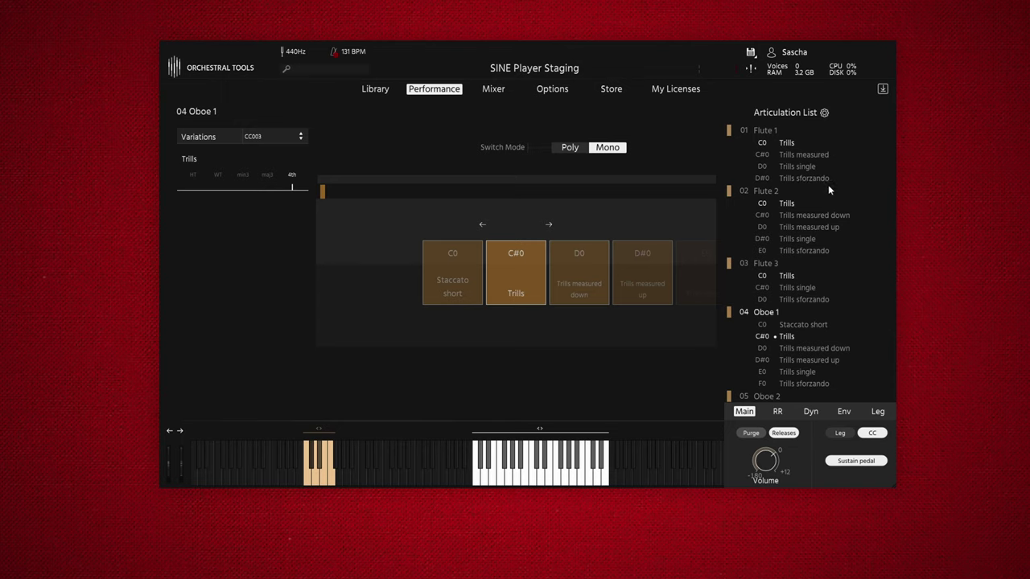
- Put Flute 1 on Trills measured, then select the English Horn on Sustains + LEG
{"action": "left_click", "coordinate": [811, 155]}
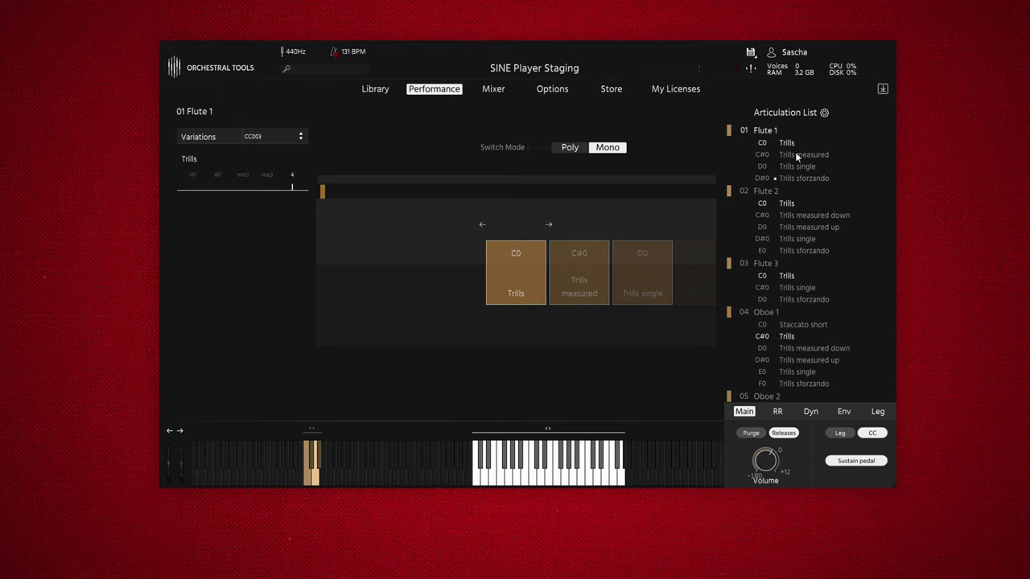
{"action": "left_click", "coordinate": [803, 154]}
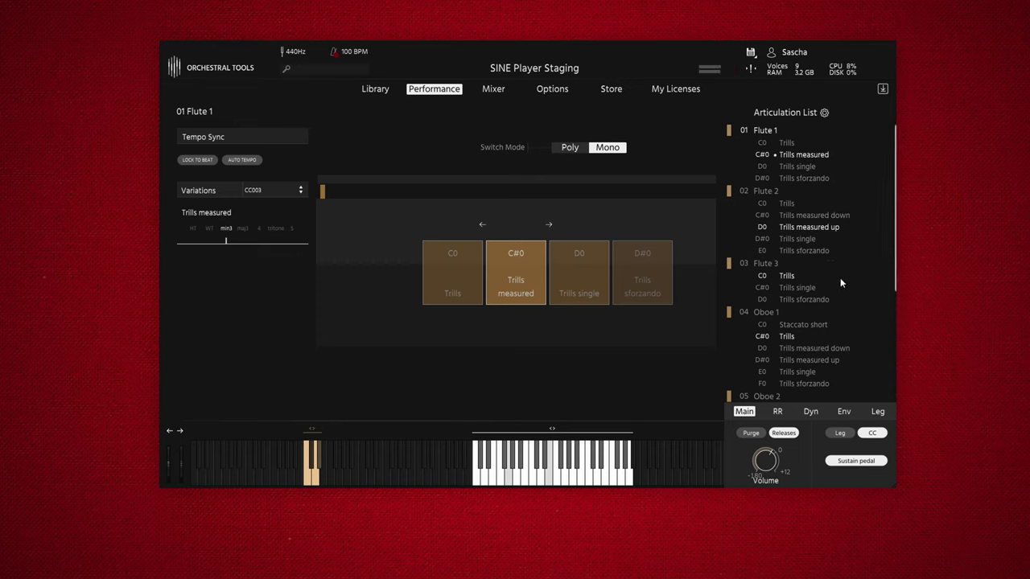
{"action": "scroll", "coordinate": [840, 277], "scroll_direction": "down", "scroll_amount": 3}
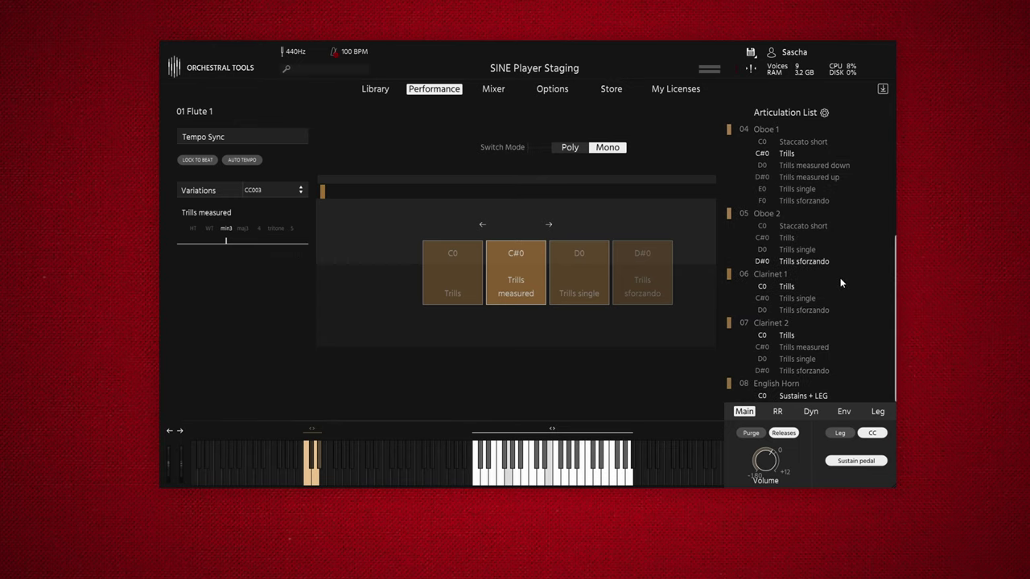
{"action": "left_click", "coordinate": [779, 383]}
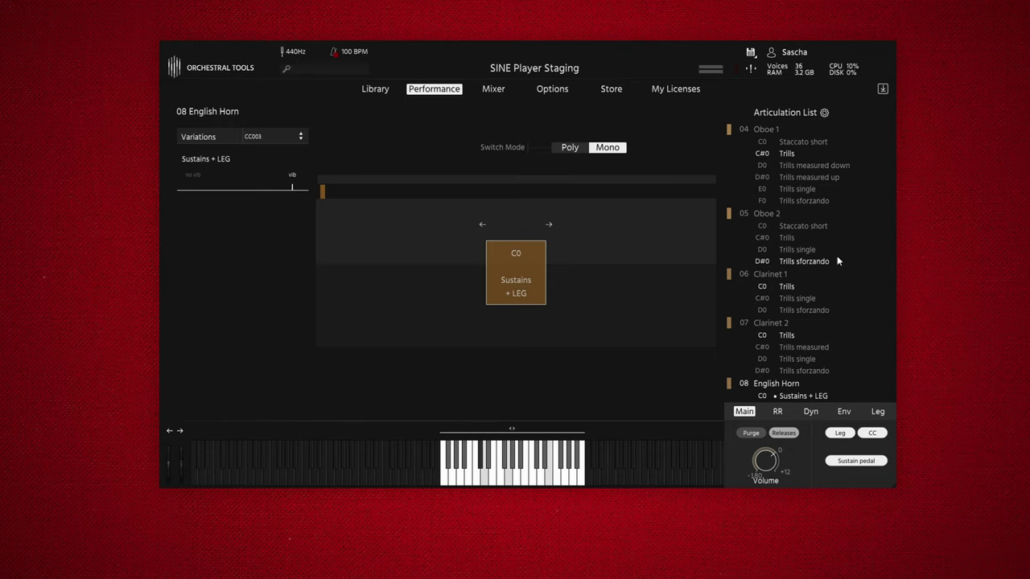
- Select 02 Flute 2 in the Articulation List
{"action": "scroll", "coordinate": [839, 241], "scroll_direction": "up", "scroll_amount": 3}
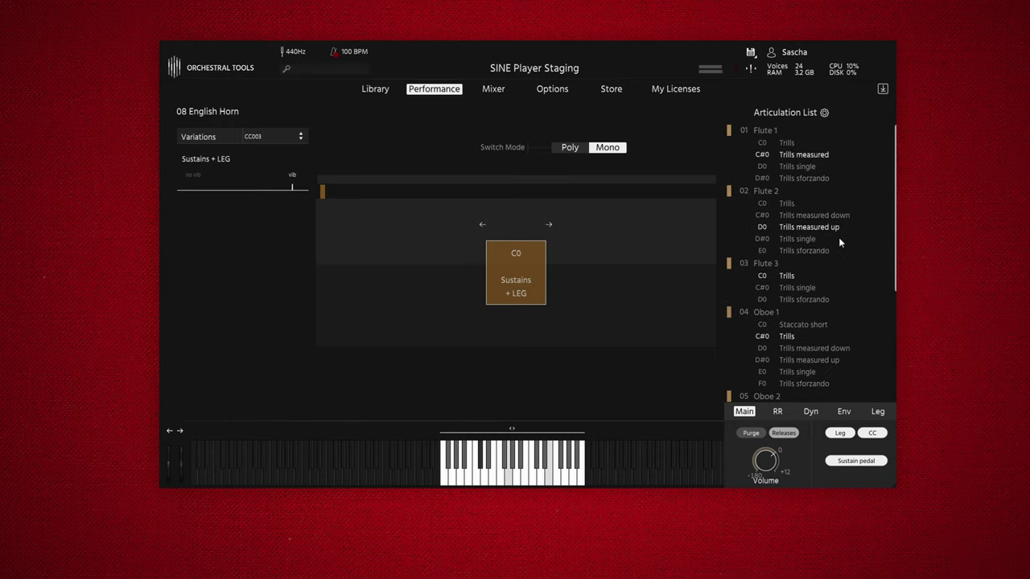
{"action": "left_click", "coordinate": [774, 191]}
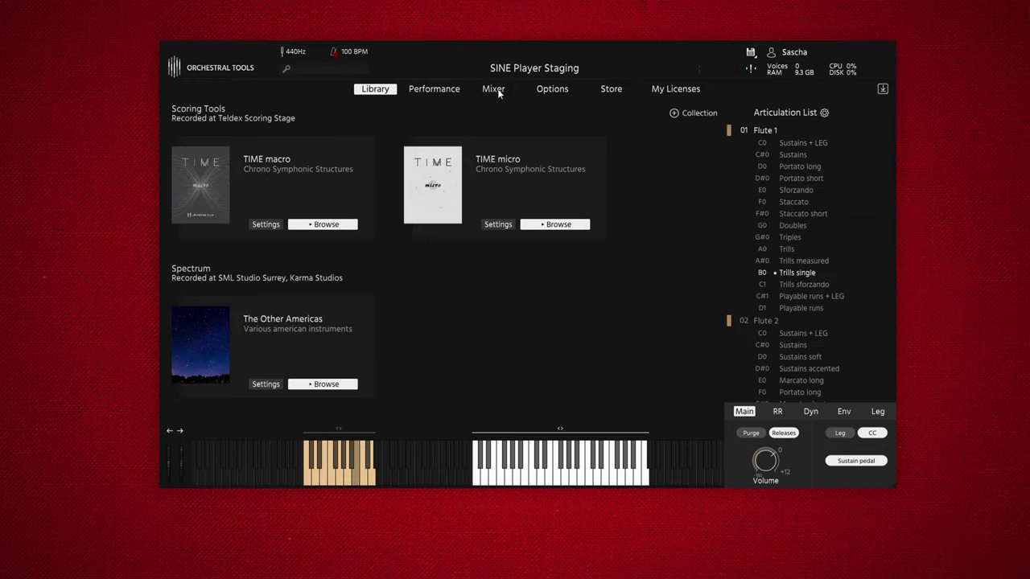
- Show the flutes' Mic Remote mixer and solo the SUR microphone position
{"action": "left_click", "coordinate": [498, 91]}
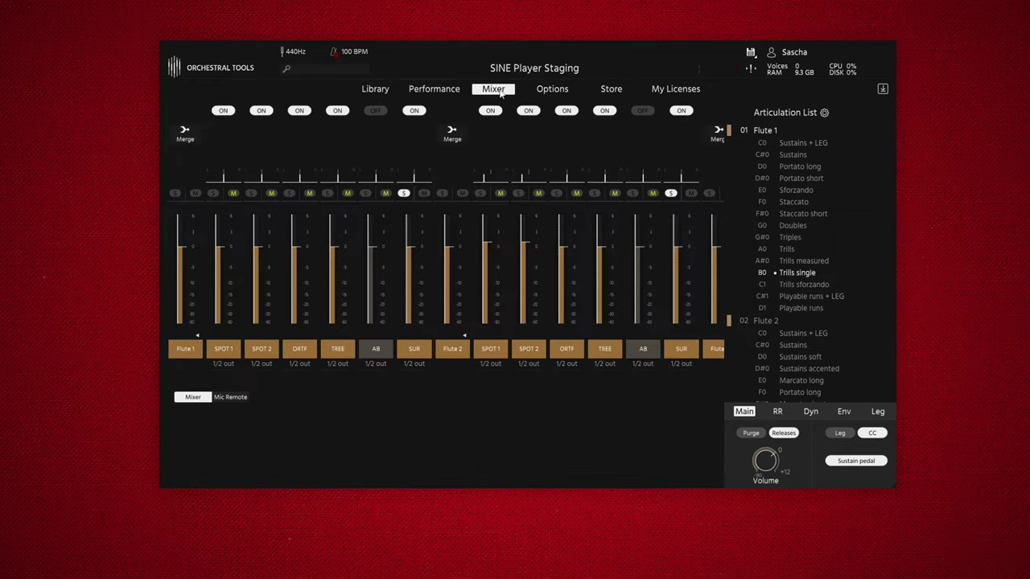
{"action": "left_click", "coordinate": [231, 400]}
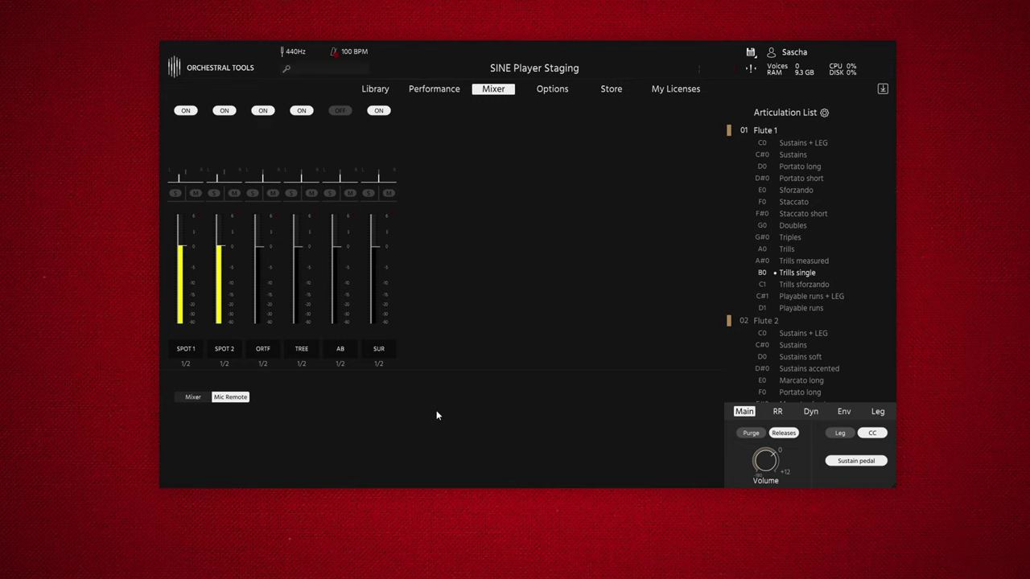
{"action": "left_click", "coordinate": [369, 193]}
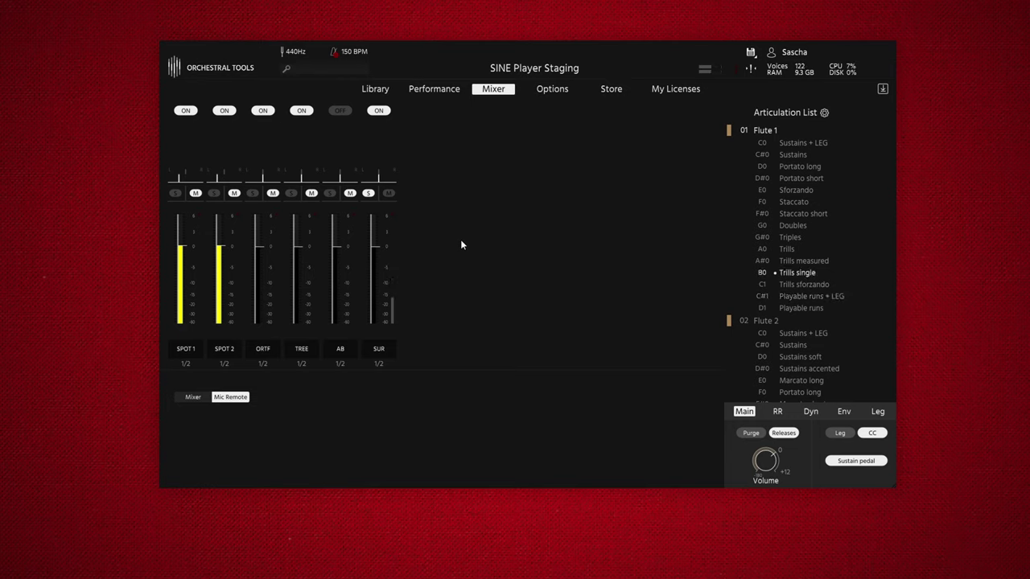
- Unsolo SUR and solo the SPOT 1 microphone position instead
{"action": "left_click", "coordinate": [377, 194]}
{"action": "left_click", "coordinate": [175, 194]}
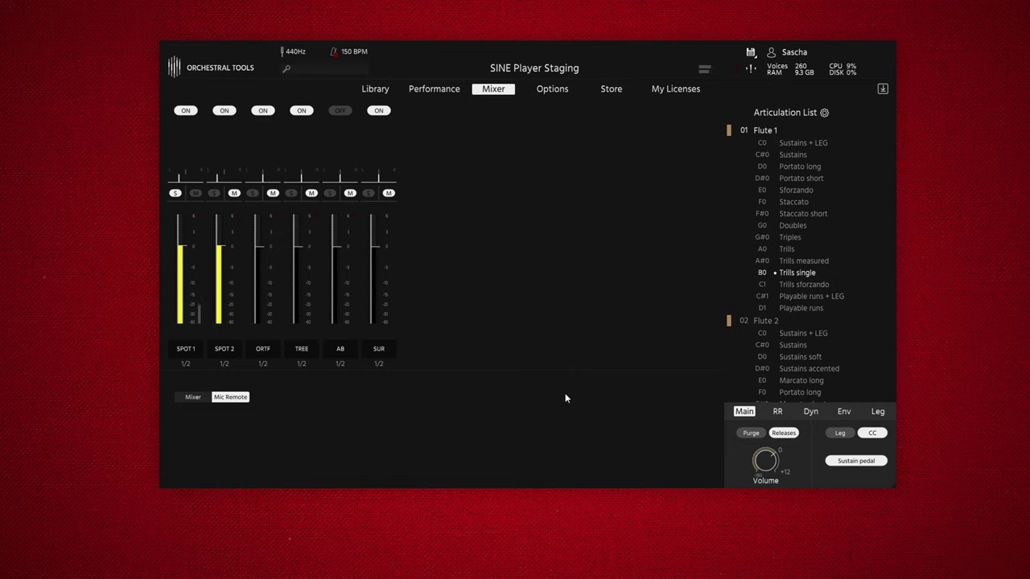
- Clear the SPOT 1 solo, then solo ORTF and SPOT 1 together
{"action": "left_click", "coordinate": [175, 193]}
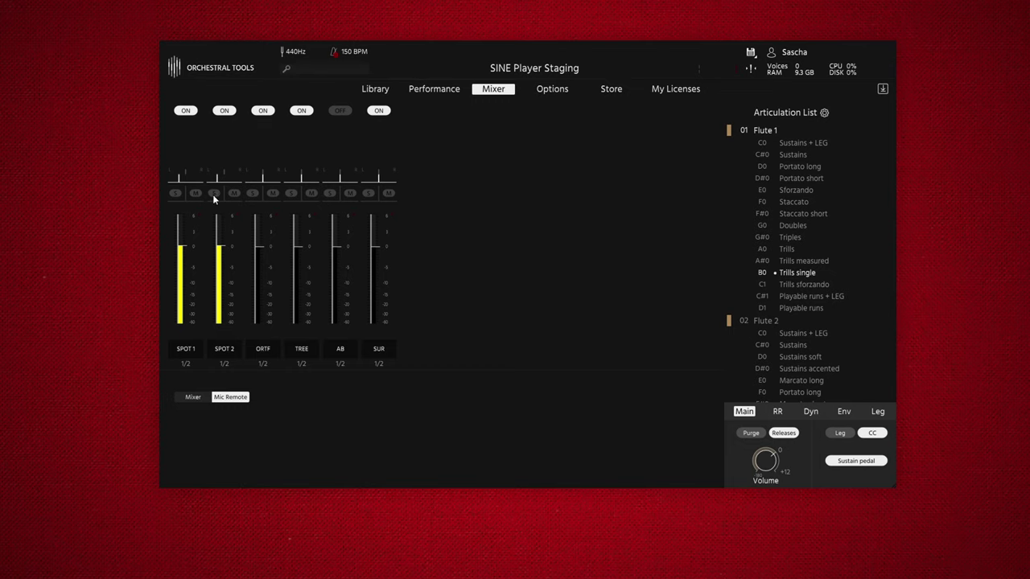
{"action": "left_click", "coordinate": [252, 194]}
{"action": "left_click", "coordinate": [214, 194]}
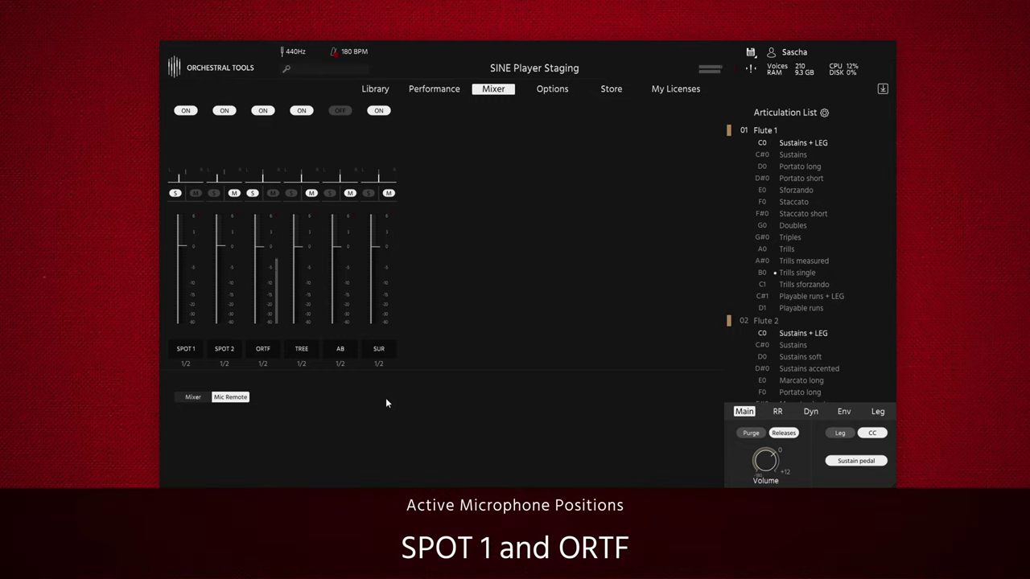
- Unsolo SPOT 1 and solo the SPOT 2 and SUR microphone positions
{"action": "left_click", "coordinate": [192, 196]}
{"action": "left_click", "coordinate": [253, 194]}
{"action": "left_click", "coordinate": [368, 194]}
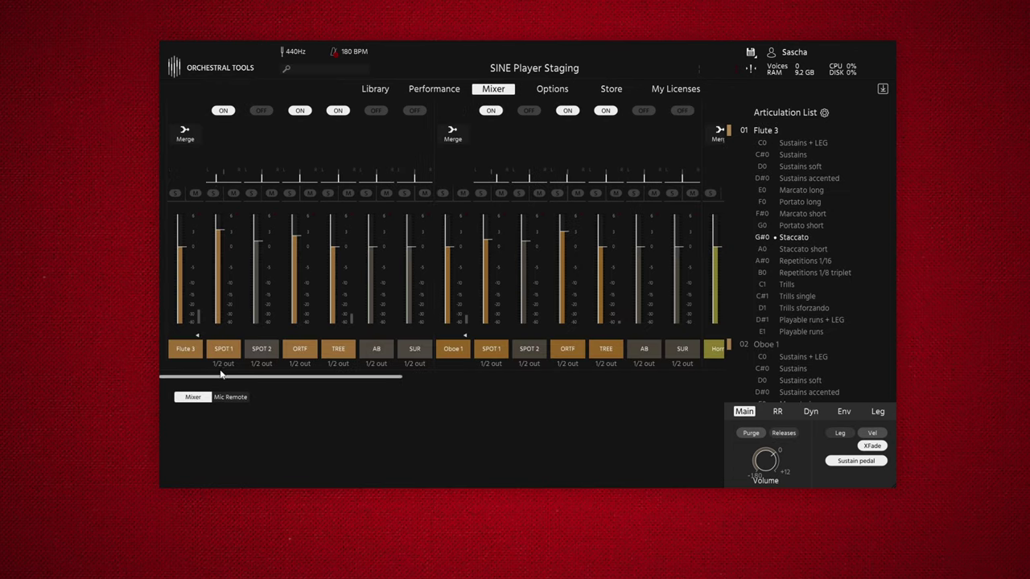
- In the performance view, select Horn 2, Clarinet 1 and Bassoon 1, then return to Flute 3
{"action": "scroll", "coordinate": [226, 381], "scroll_direction": "right", "scroll_amount": 2}
{"action": "mouse_move", "coordinate": [225, 378]}
{"action": "left_mouse_down"}
{"action": "mouse_move", "coordinate": [503, 366]}
{"action": "mouse_move", "coordinate": [183, 355]}
{"action": "left_mouse_up"}
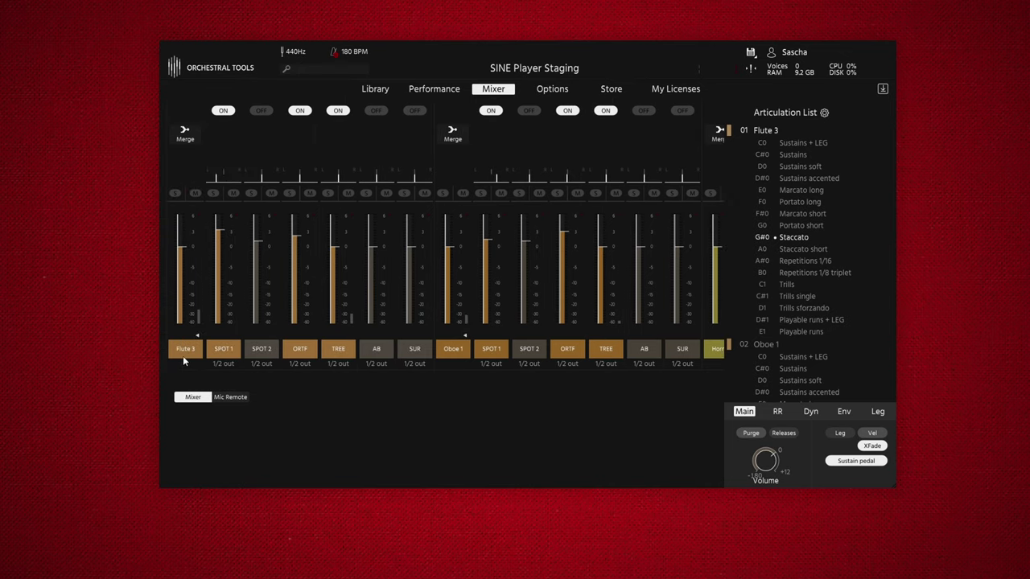
{"action": "left_click", "coordinate": [435, 91]}
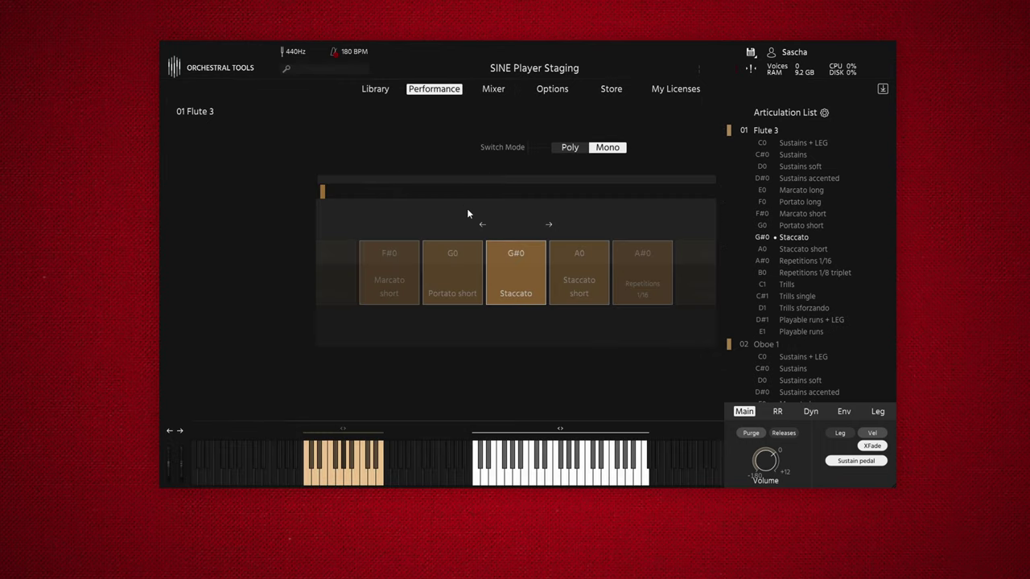
{"action": "scroll", "coordinate": [782, 358], "scroll_direction": "down", "scroll_amount": 5}
{"action": "left_click", "coordinate": [774, 357]}
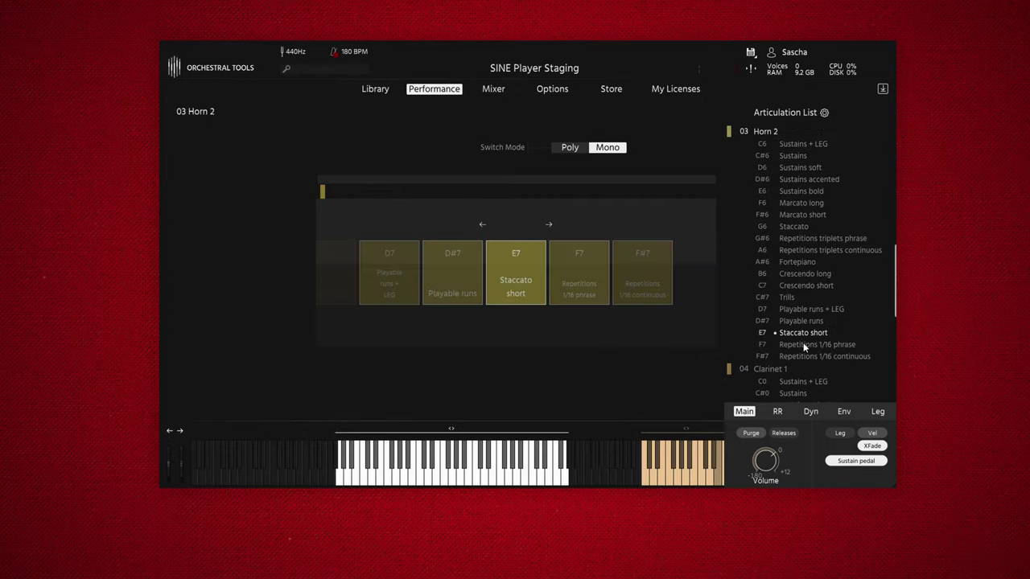
{"action": "left_click", "coordinate": [771, 368]}
{"action": "scroll", "coordinate": [805, 354], "scroll_direction": "down", "scroll_amount": 3}
{"action": "left_click", "coordinate": [774, 266]}
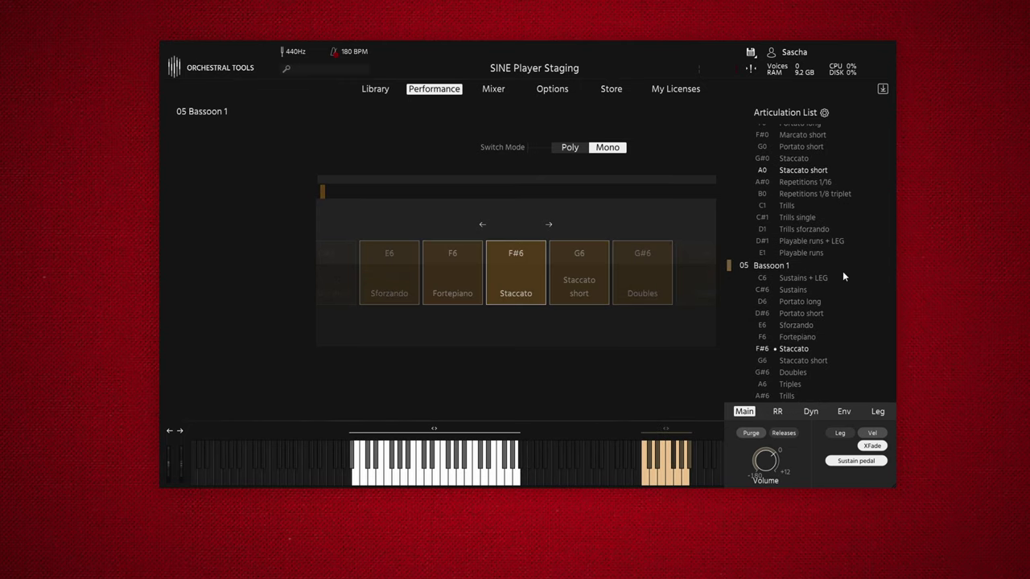
{"action": "scroll", "coordinate": [841, 271], "scroll_direction": "up", "scroll_amount": 10}
{"action": "left_click", "coordinate": [774, 252]}
{"action": "scroll", "coordinate": [835, 228], "scroll_direction": "up", "scroll_amount": 3}
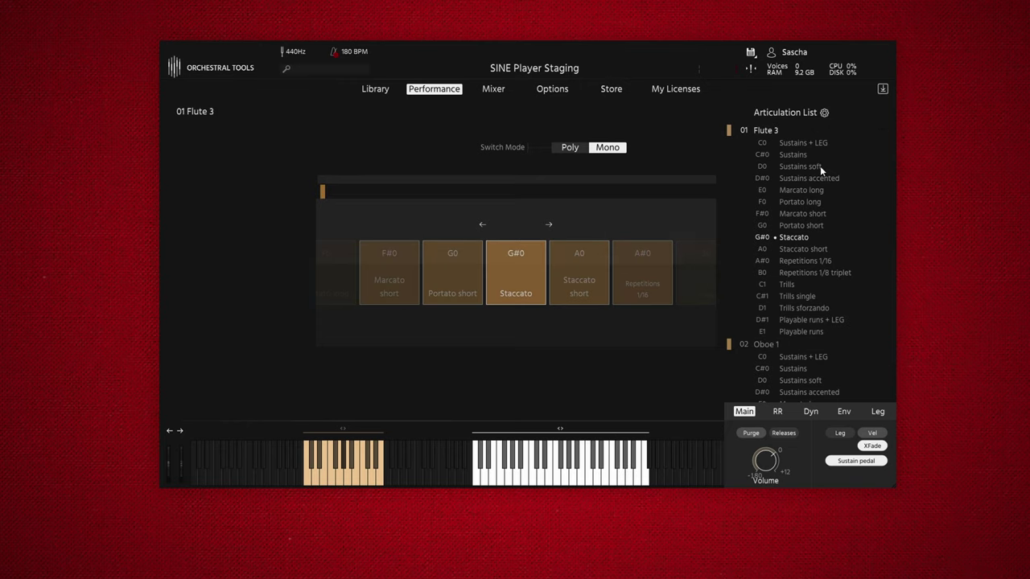